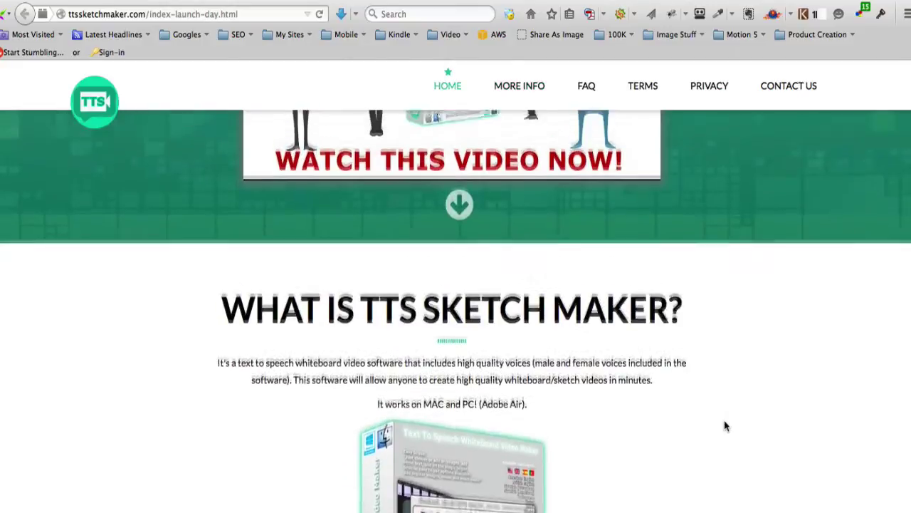
scroll(724, 425, "down", 3)
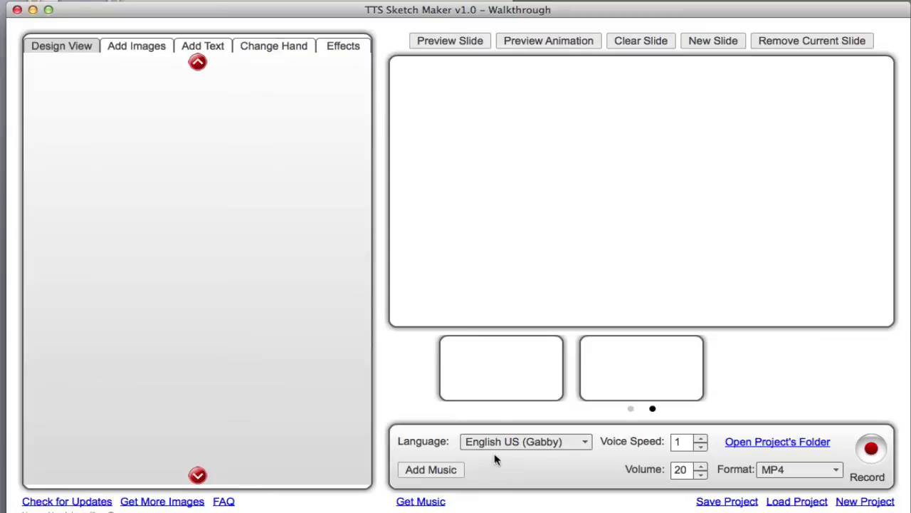
left_click(585, 441)
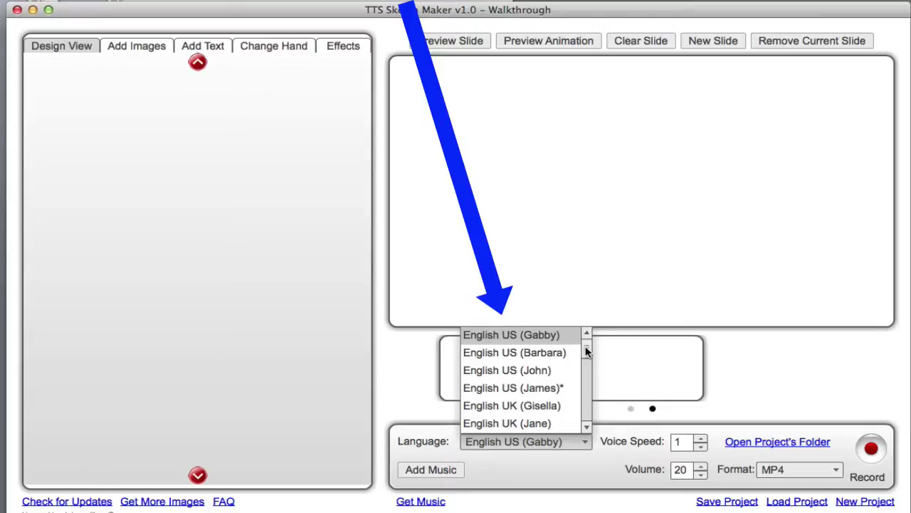
mouse_move(586, 350)
left_mouse_down()
mouse_move(570, 430)
mouse_move(587, 340)
left_mouse_up()
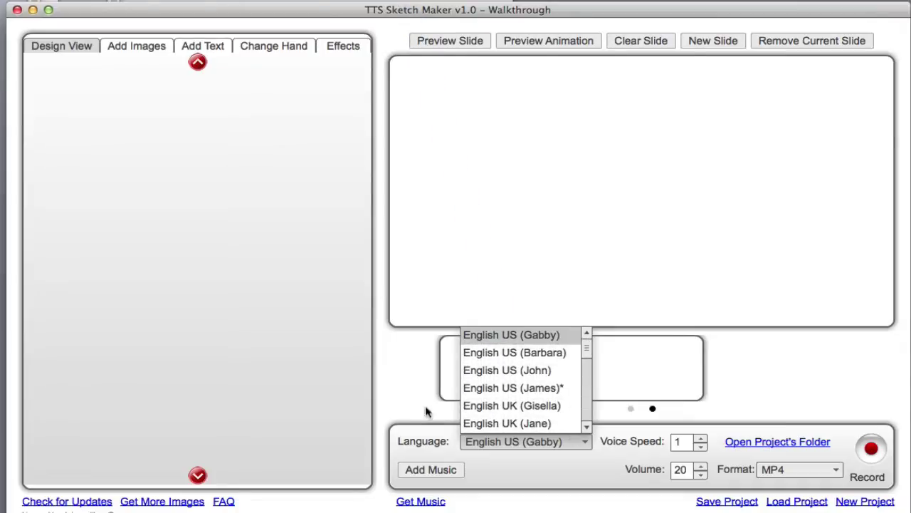
left_click(402, 387)
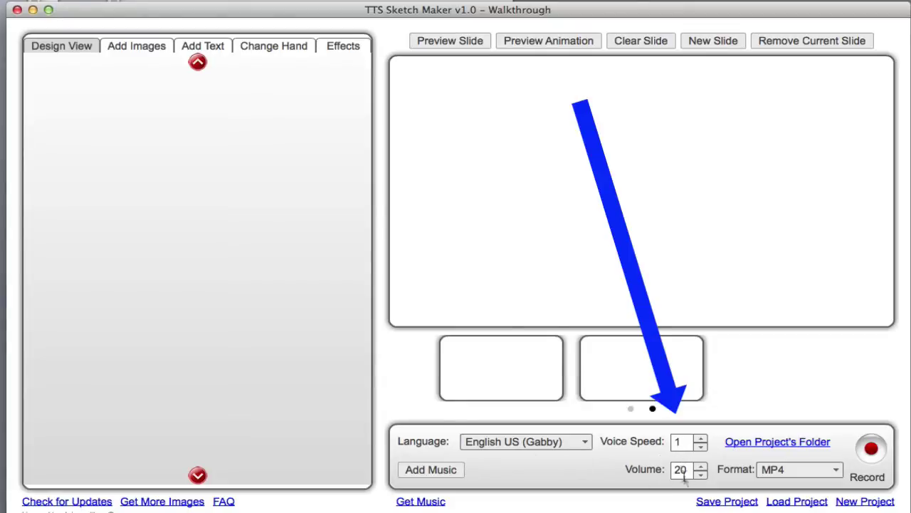
Add a text element reading "This is to demonstrate the voice" and generate its speech with the English US (Gabby) voice
left_click(202, 46)
type("Th")
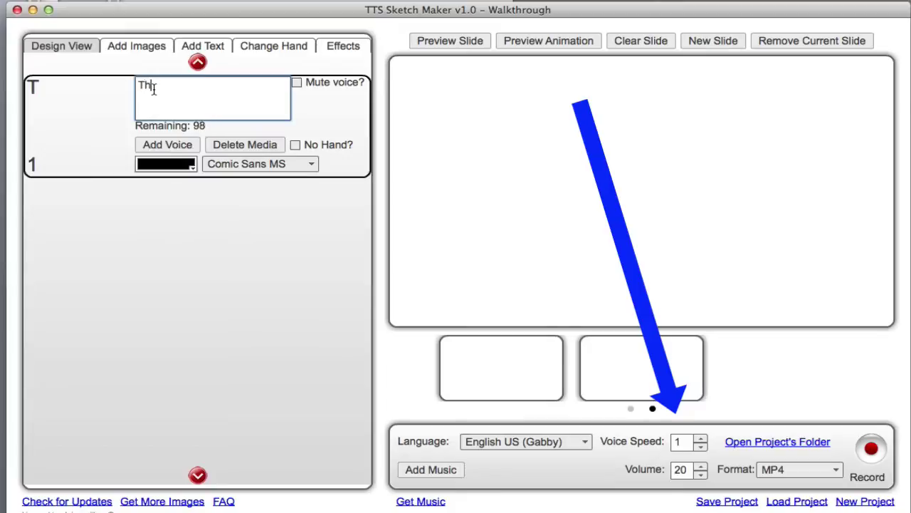
type("is is to demonstrate the voice")
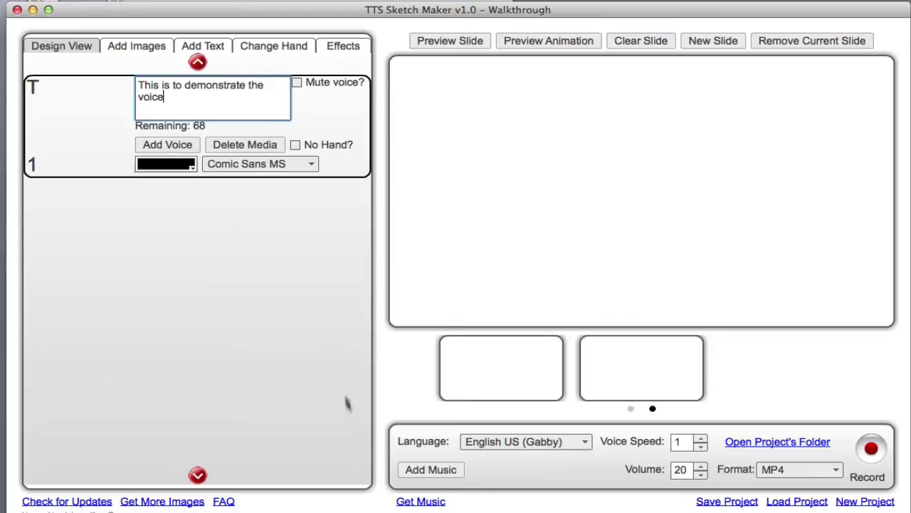
left_click(584, 441)
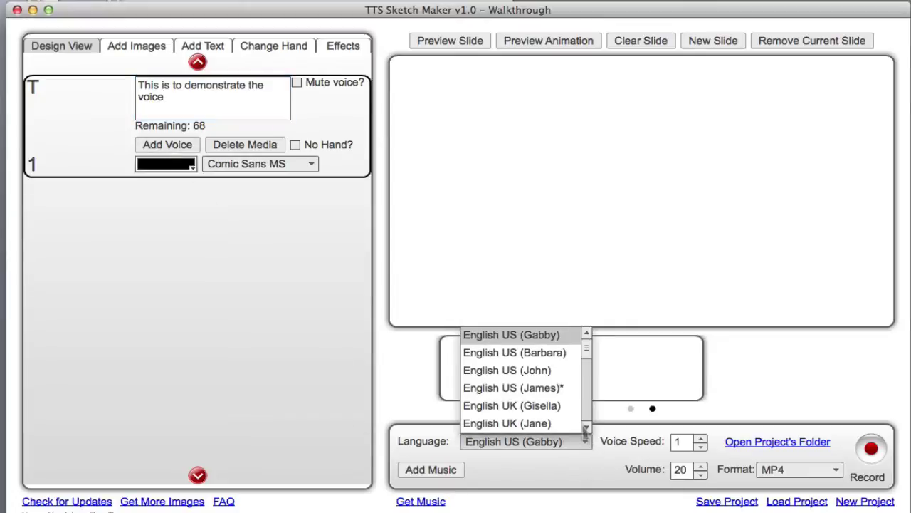
left_click(545, 338)
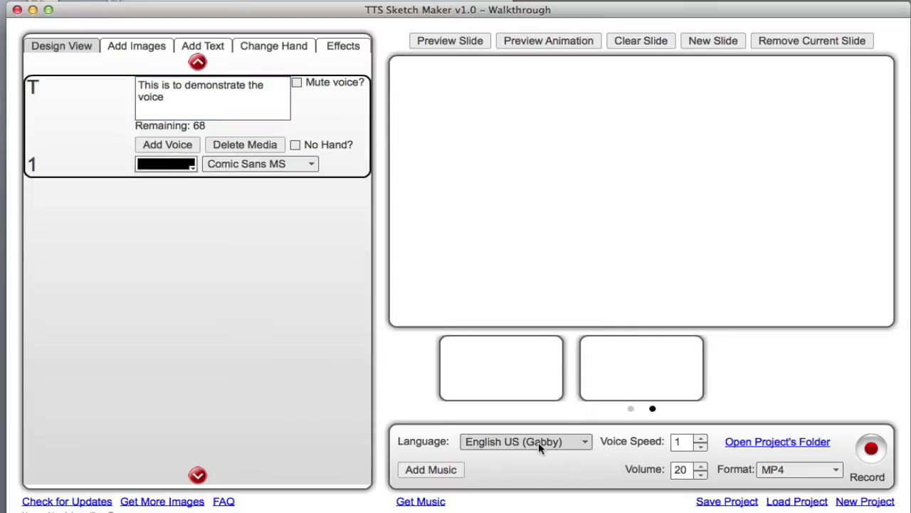
left_click(163, 146)
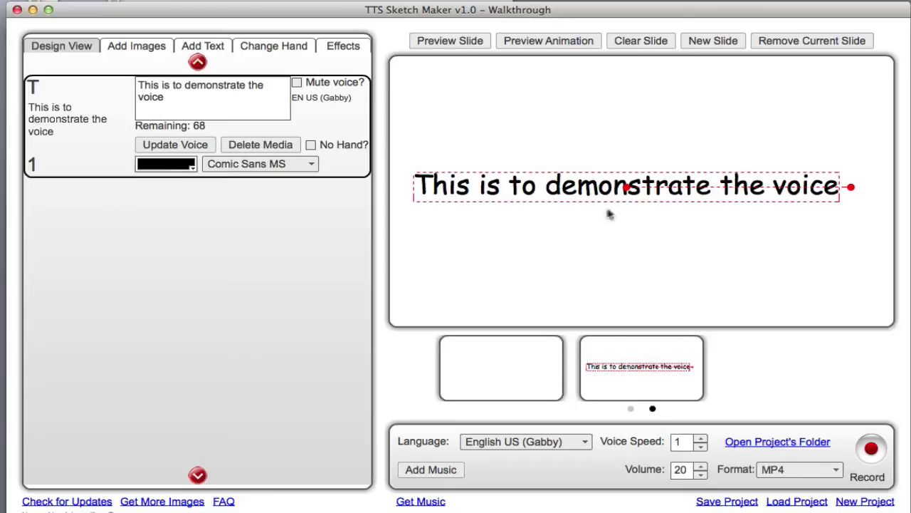
Raise the voice speed to 1.4 and update the voice of the first text element
left_click(701, 439)
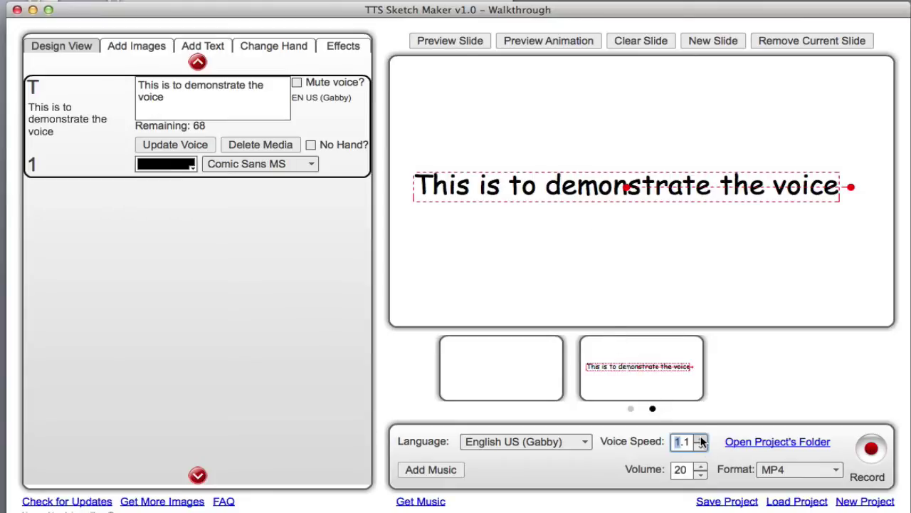
left_click(701, 439)
left_click(190, 148)
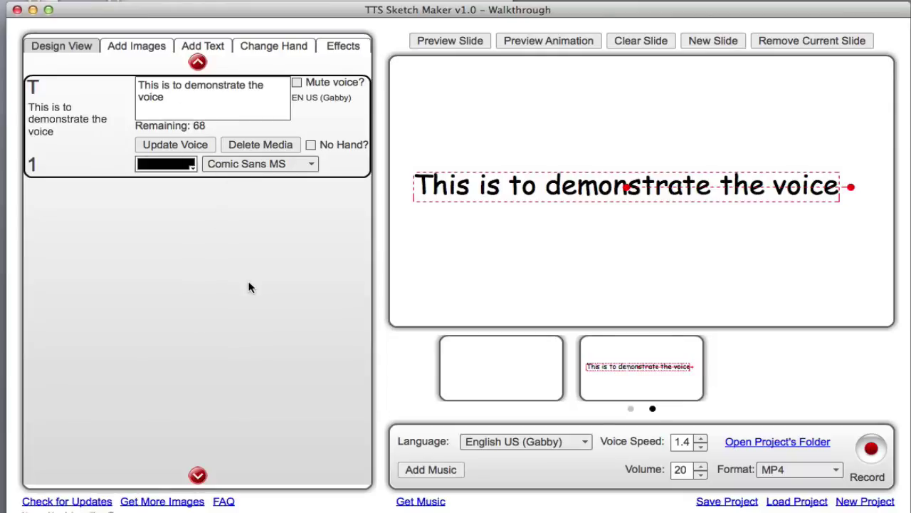
Add the text "This is the second text I'm adding" with the English UK (Brendan) voice and place it below the first line
left_click(202, 46)
type("T")
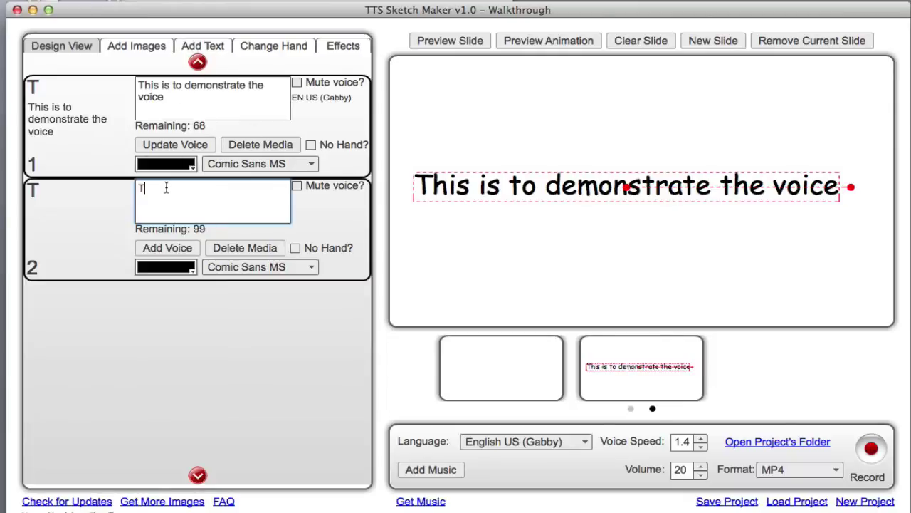
type("his is the second text I'm adding")
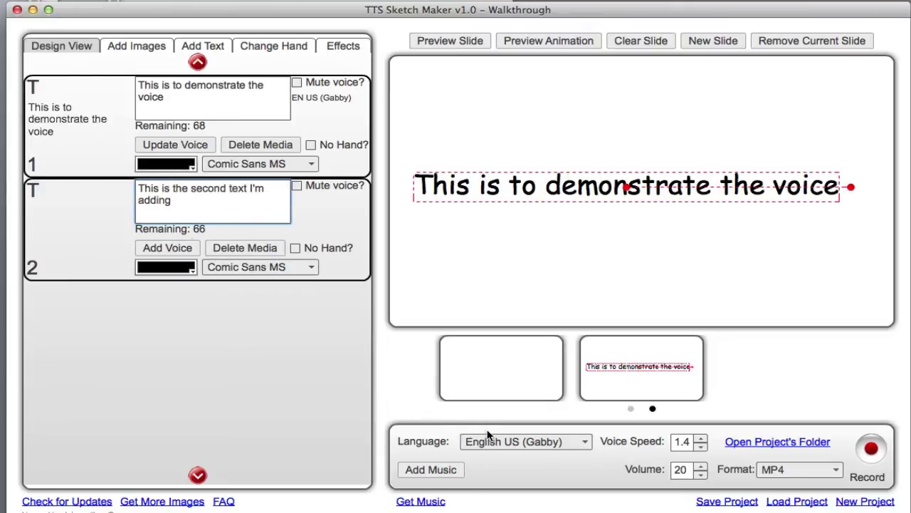
left_click(584, 445)
left_click(535, 398)
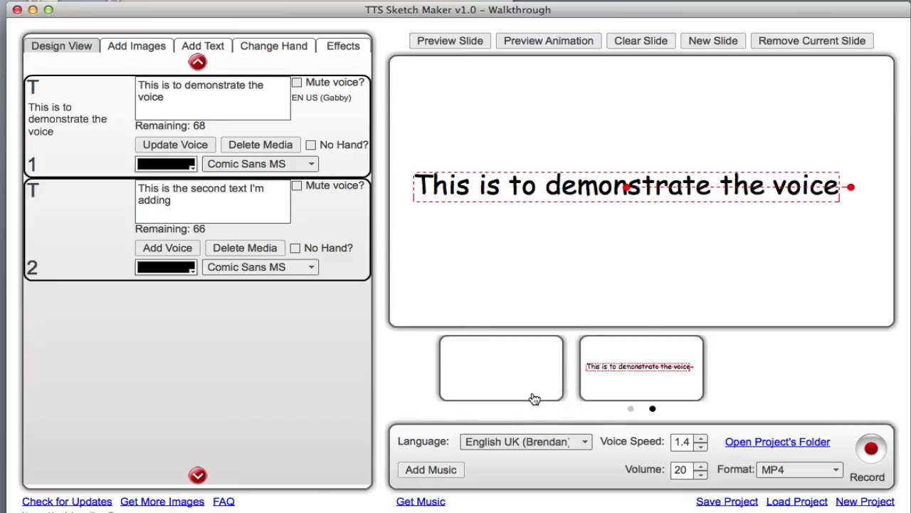
left_click(176, 248)
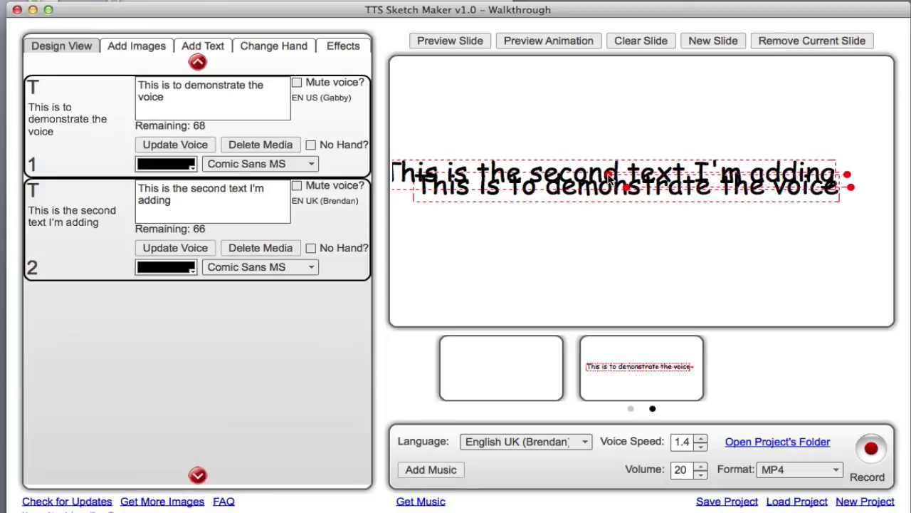
left_click_drag(609, 178, 634, 257)
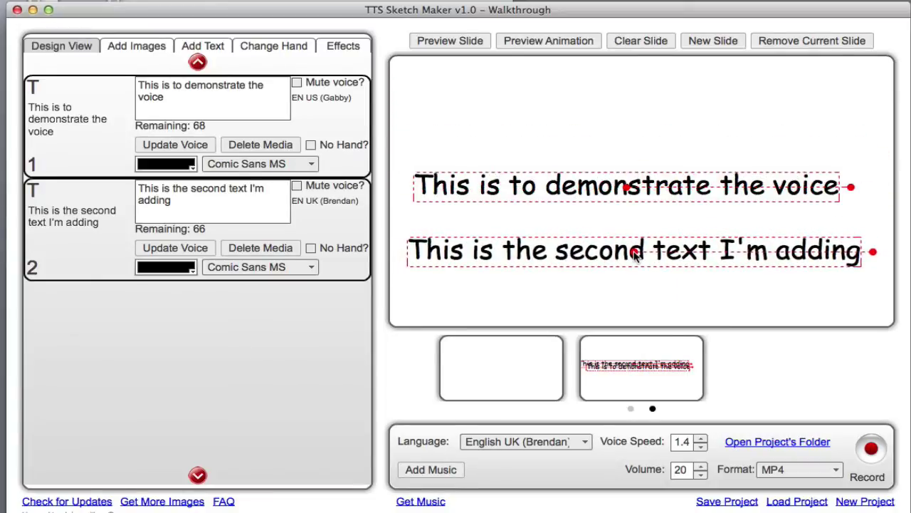
Preview the slide and recolor the second text line blue-violet
left_click(456, 41)
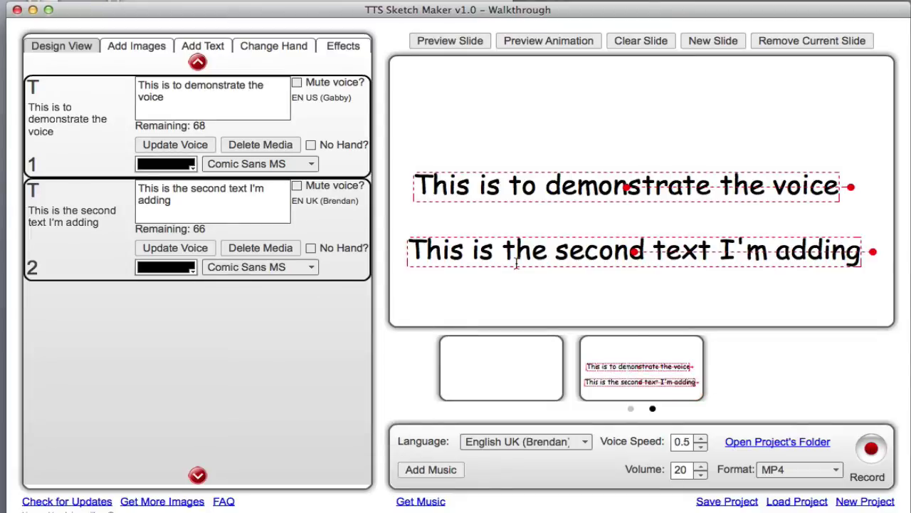
left_click(158, 269)
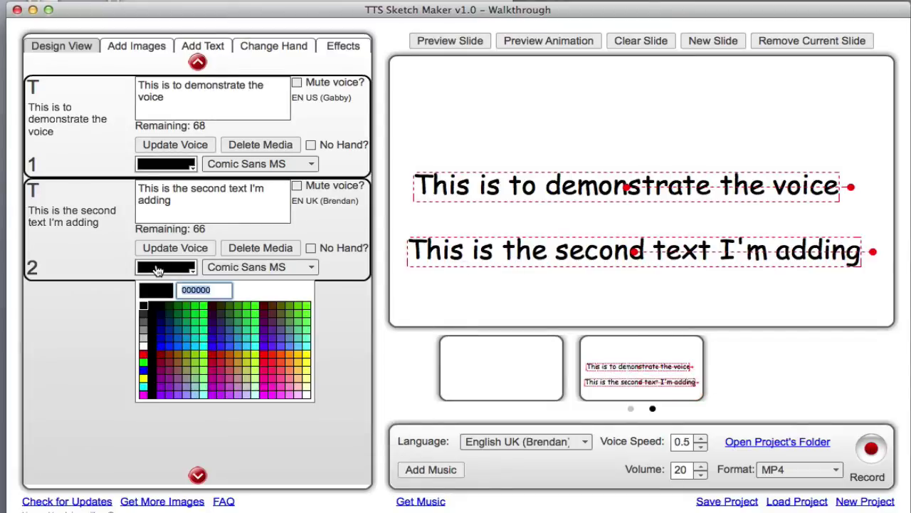
left_click(262, 347)
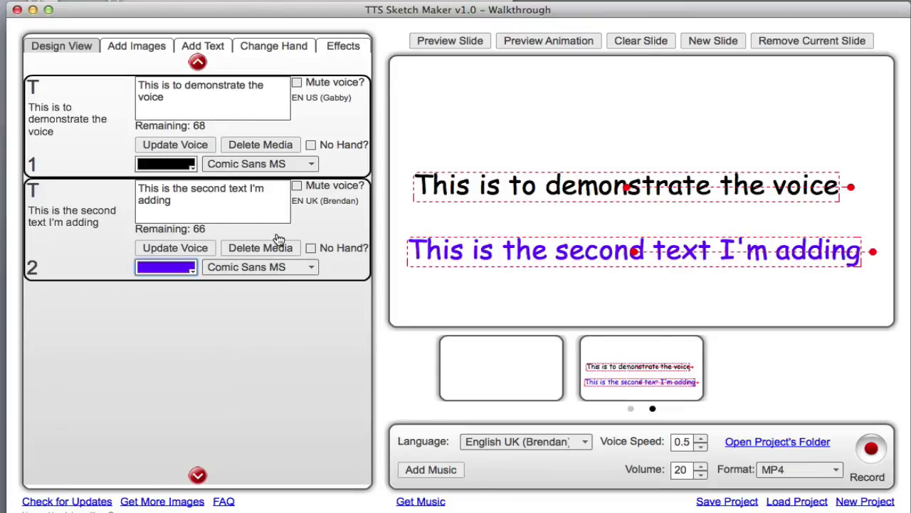
left_click(311, 268)
scroll(315, 314, "up", 1)
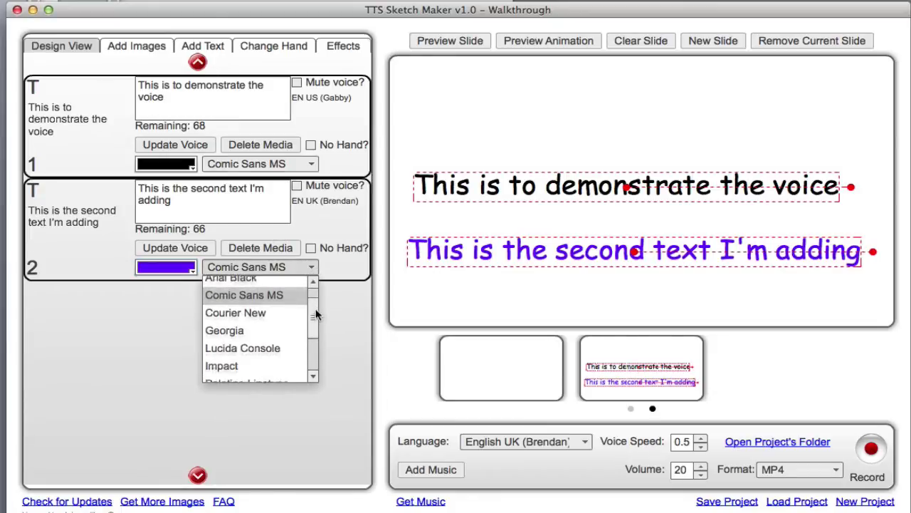
mouse_move(315, 308)
left_mouse_down()
mouse_move(312, 364)
mouse_move(318, 304)
left_mouse_up()
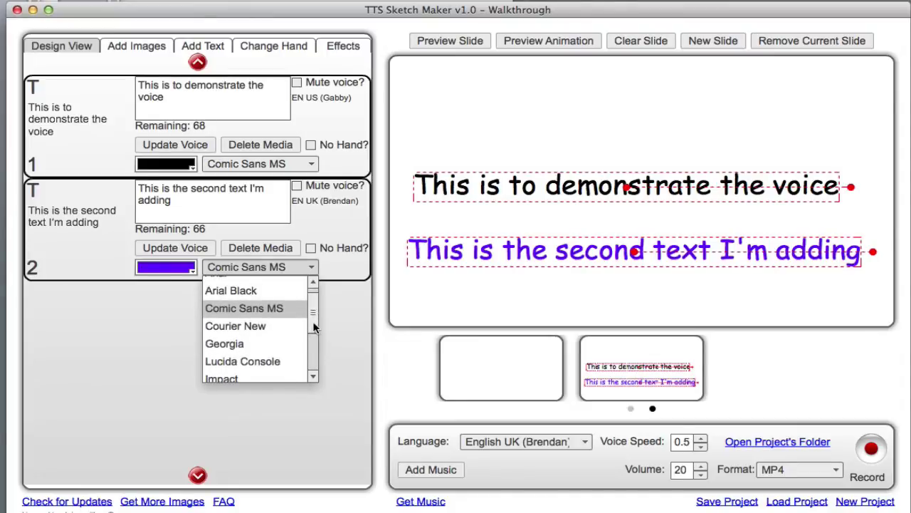
scroll(312, 317, "up", 1)
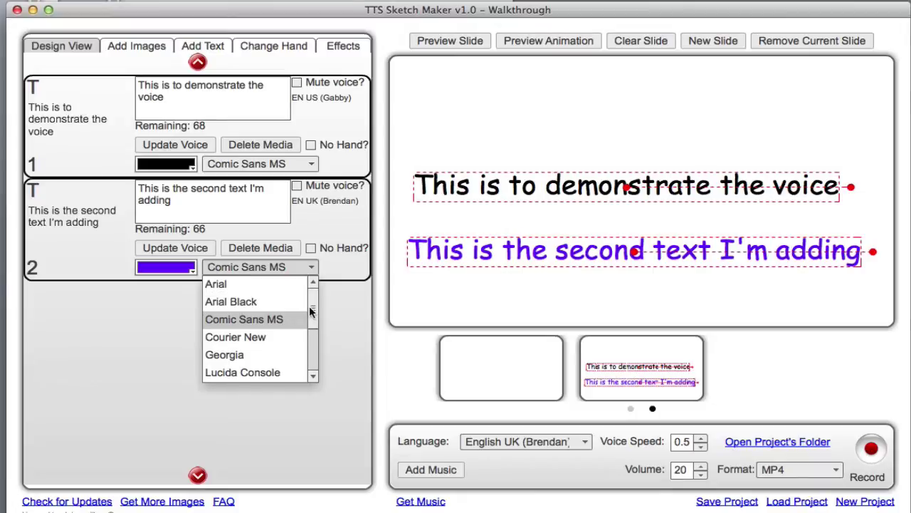
Add the sleeping cat drawing from the SVG images to the slide and move it above the text lines
left_click(134, 47)
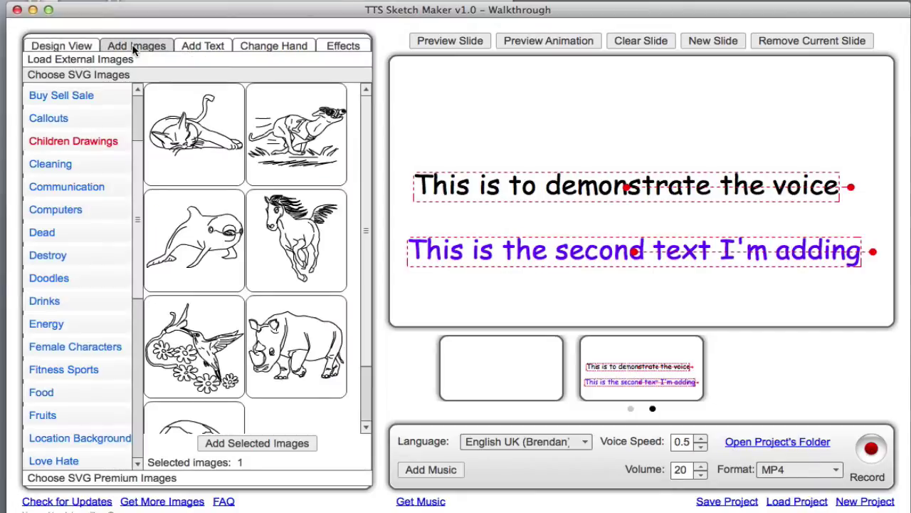
left_click(183, 139)
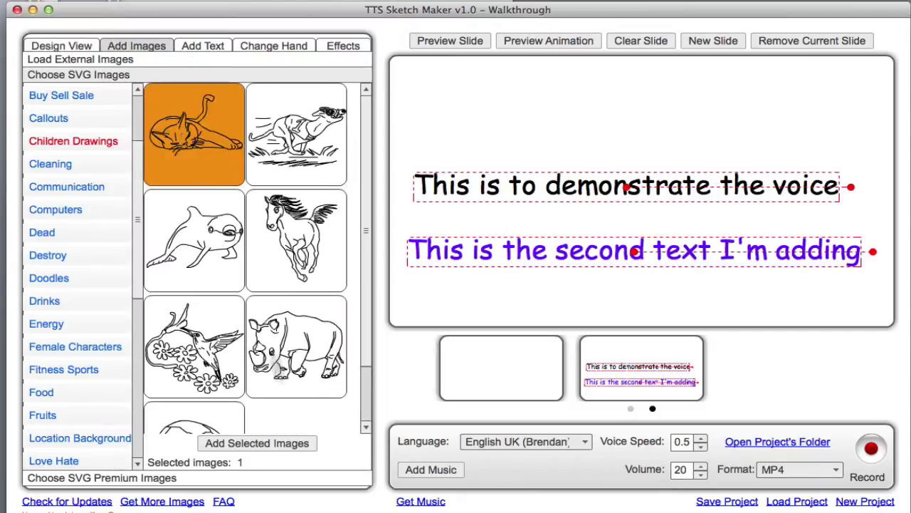
left_click(248, 443)
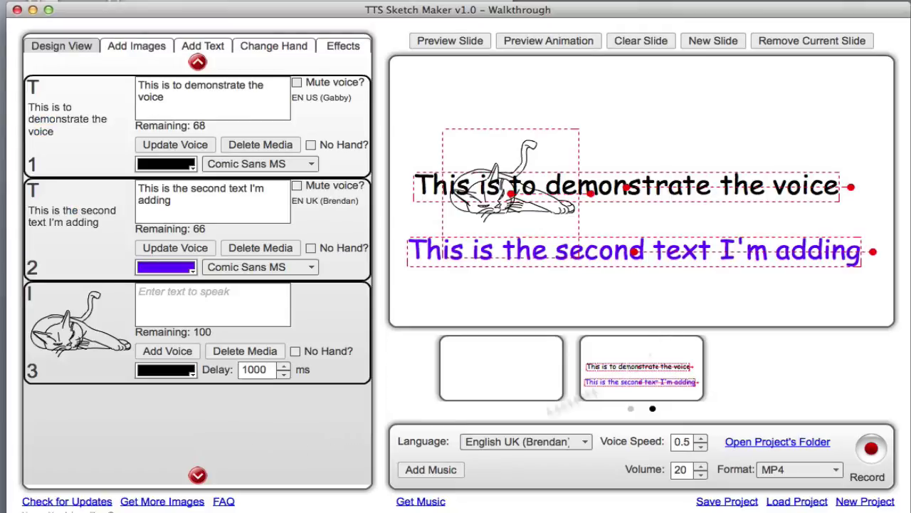
left_click_drag(514, 200, 516, 126)
Give the cat image the narration "I love having a lazy day" in the English US (Barbara) voice and preview the animation
left_click(167, 294)
type("I love ")
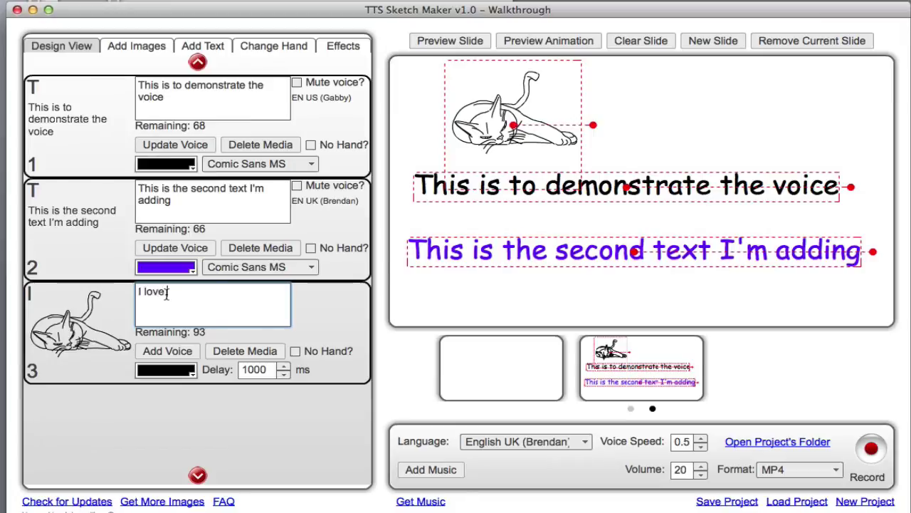
type("having a lazy day")
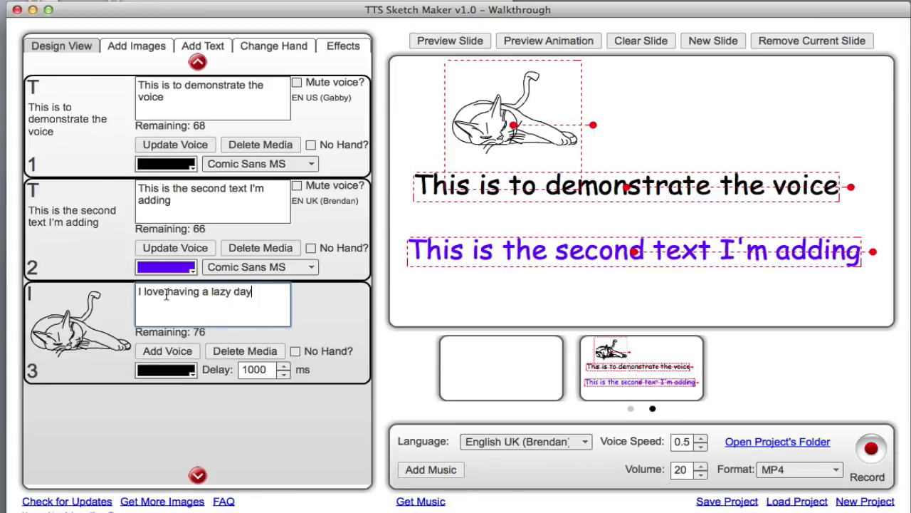
left_click(574, 443)
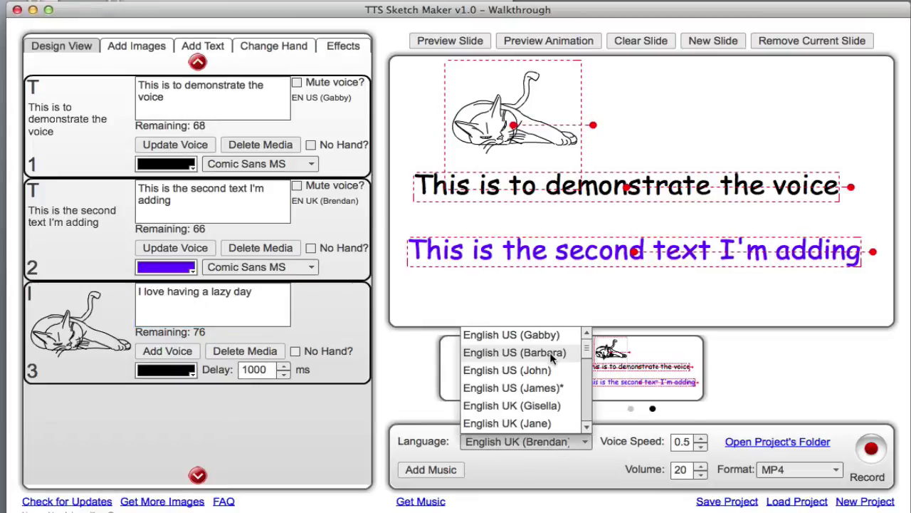
left_click(552, 354)
left_click(171, 351)
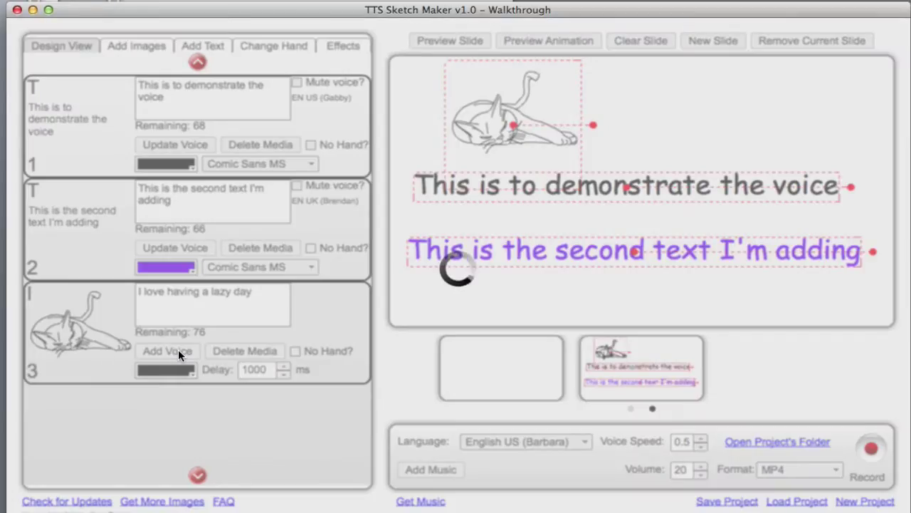
left_click(519, 41)
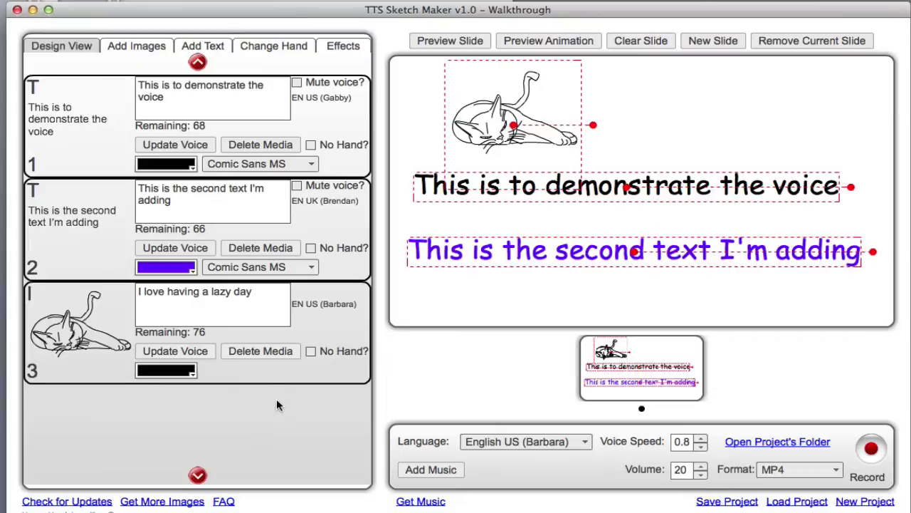
Load the external picture of the bearded man with a briefcase into the slide as a regular image
left_click(147, 47)
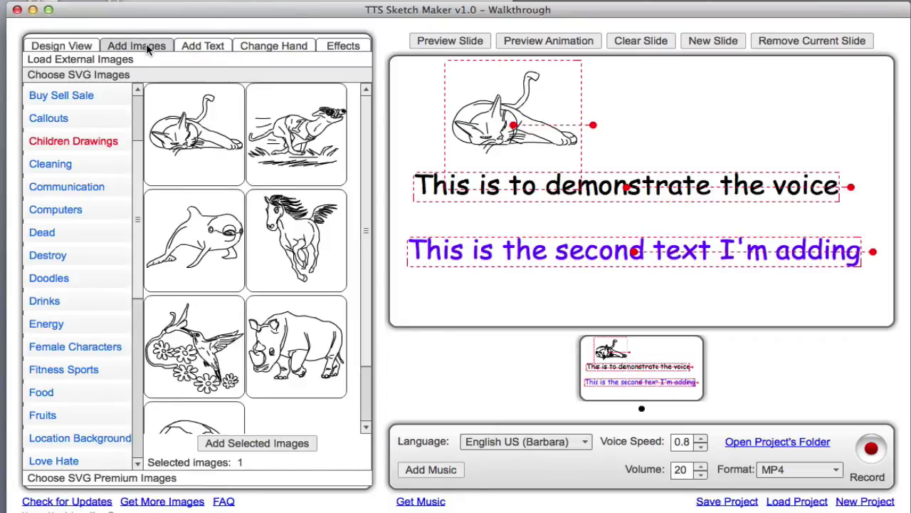
left_click(69, 58)
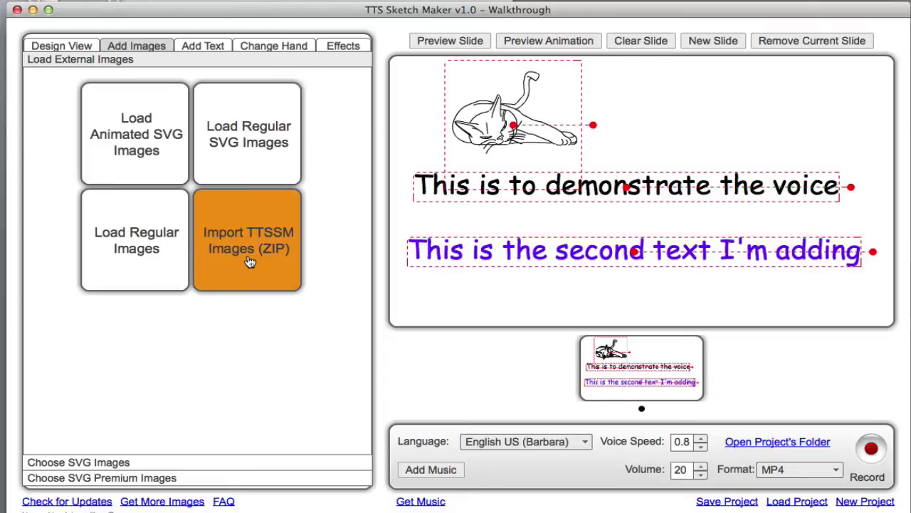
left_click(144, 255)
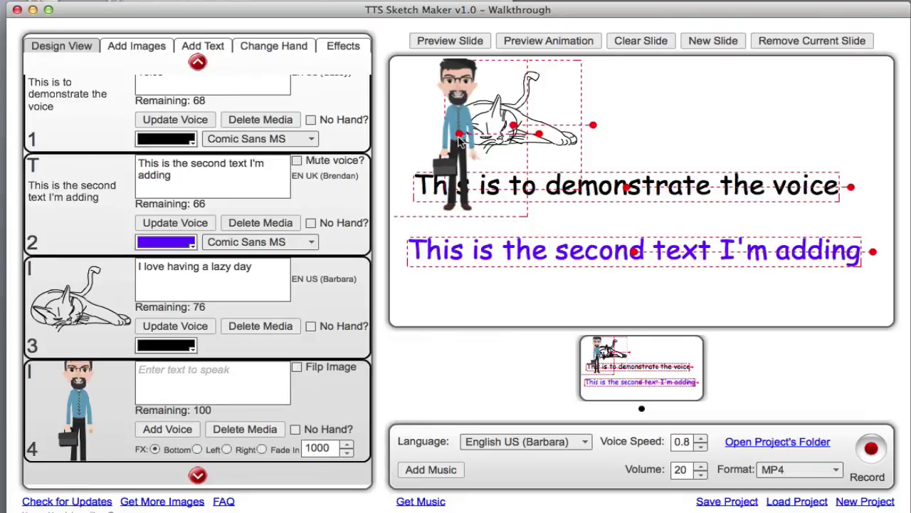
Arrange the slide with the man to the right of the cat and both text lines stacked beneath the two images
left_click_drag(481, 137, 778, 158)
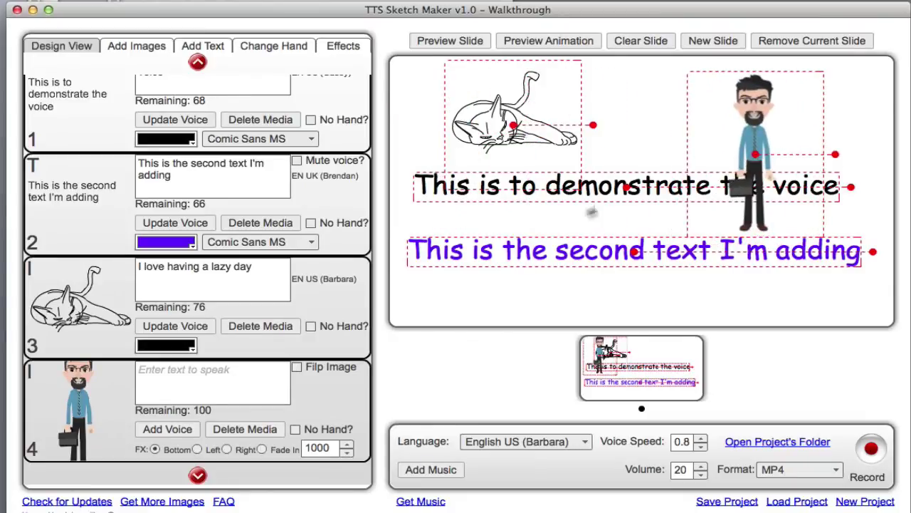
left_click_drag(638, 259, 639, 307)
left_click_drag(620, 193, 625, 263)
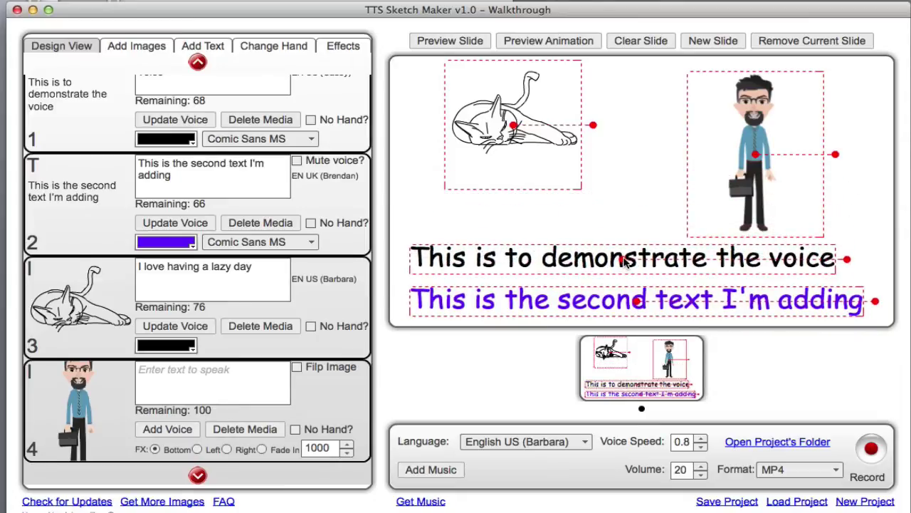
Give the bearded man image a short narration greeting that introduces him by name, using the English US (James) voice
left_click(166, 376)
type("H")
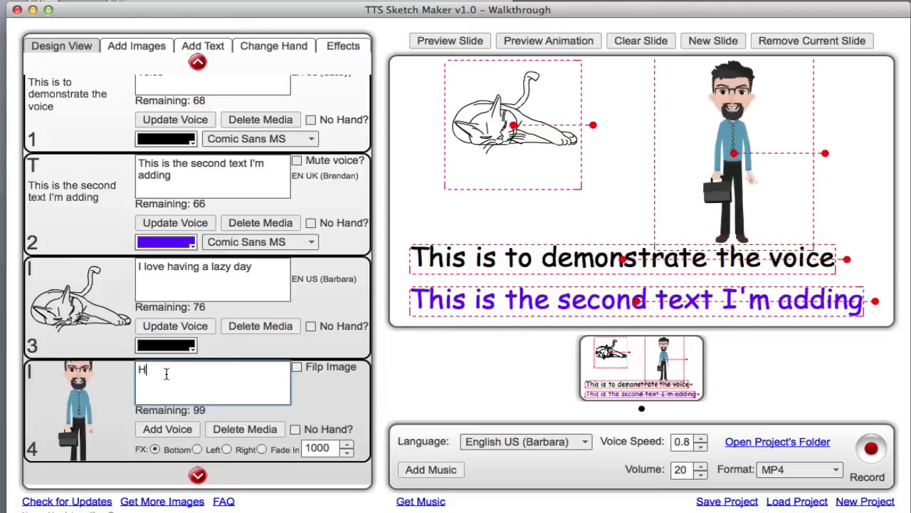
type("i, I'm Dave!")
left_click(581, 438)
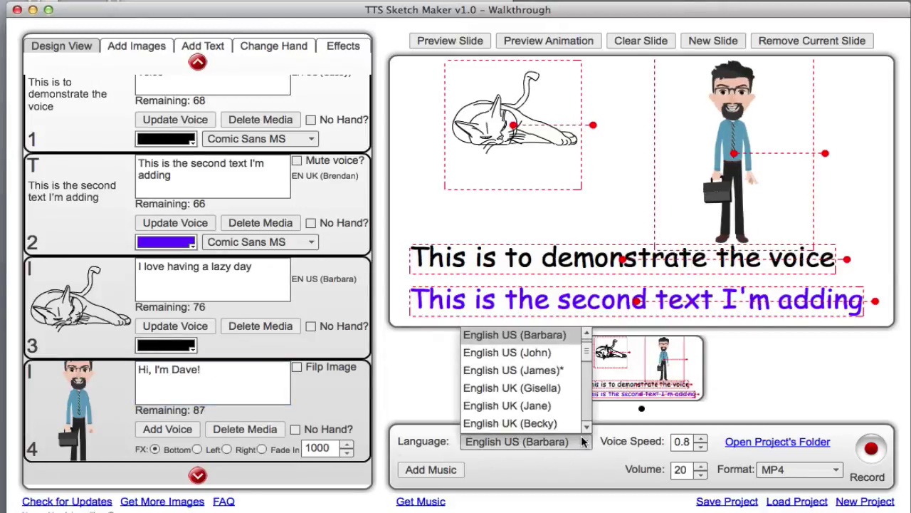
left_click(541, 370)
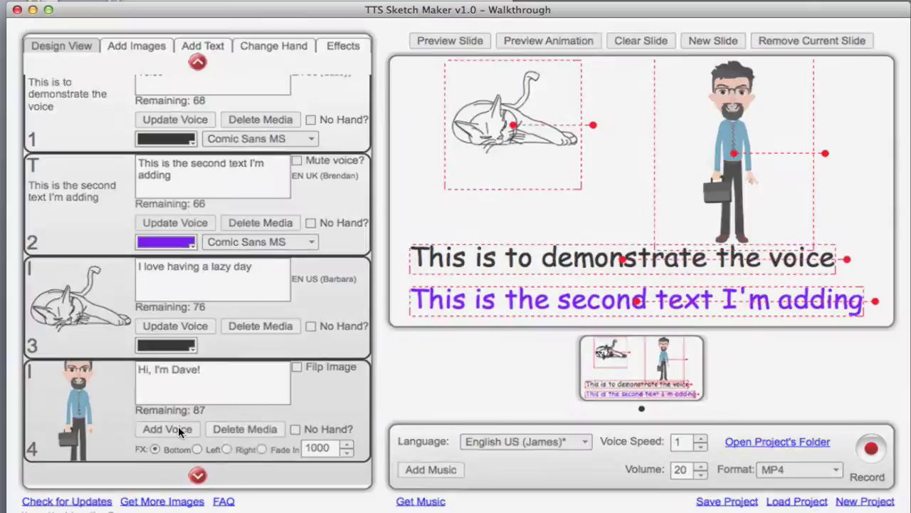
left_click(178, 428)
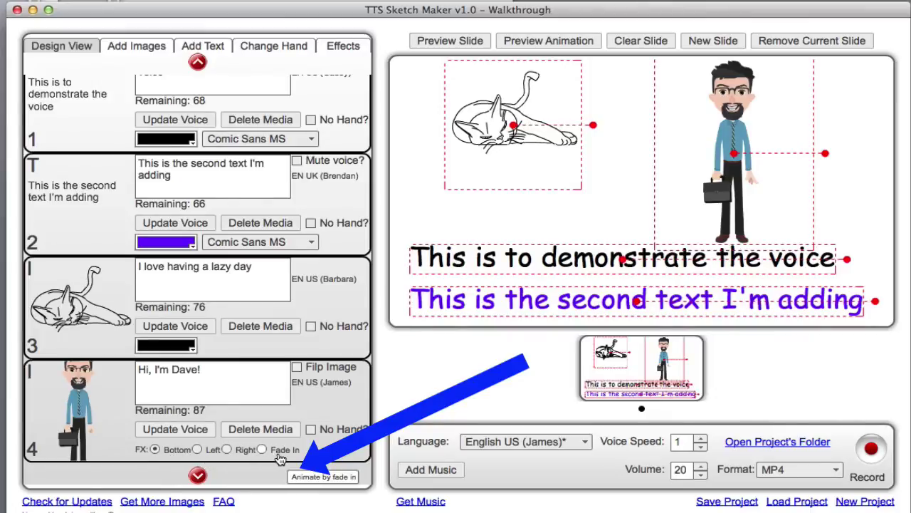
Flip the bearded man image horizontally and preview the slide with the drawing hand temporarily disabled for that image
left_click(297, 368)
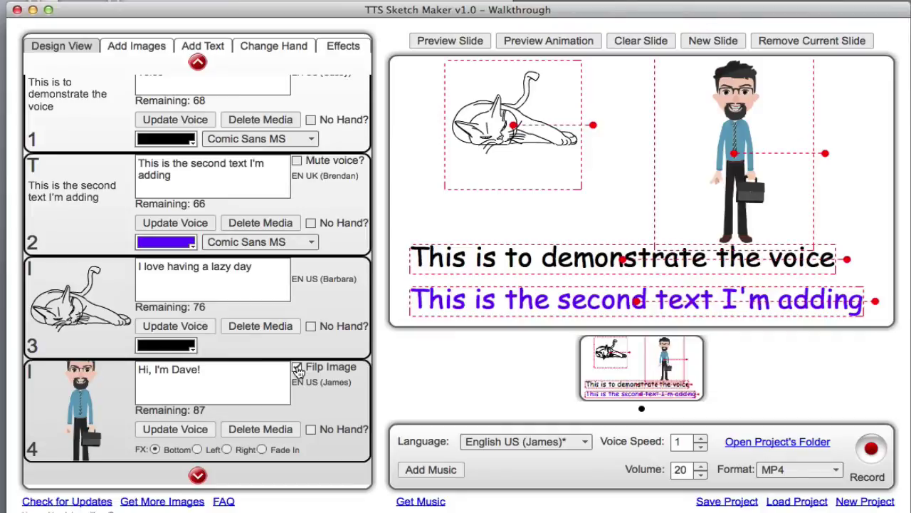
left_click(312, 431)
left_click(443, 39)
left_click(311, 429)
left_click(276, 47)
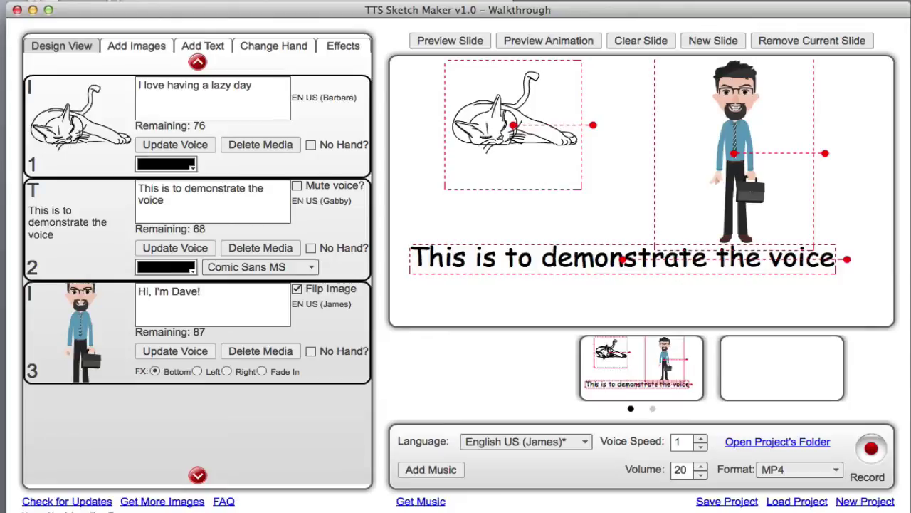
left_click(126, 45)
left_click(93, 60)
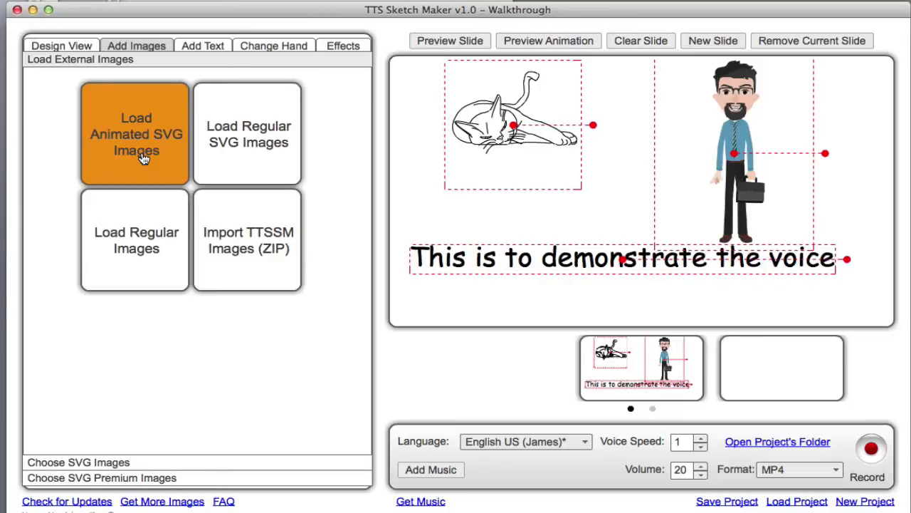
left_click(126, 164)
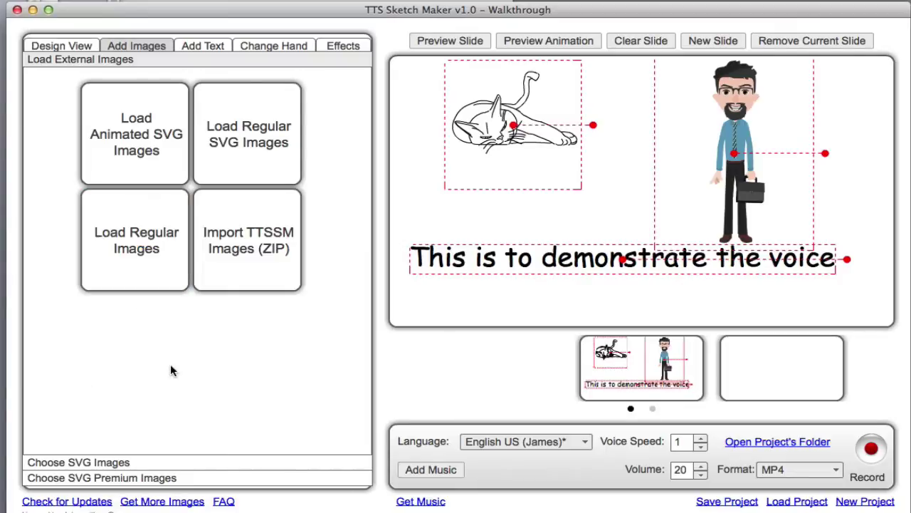
left_click(70, 44)
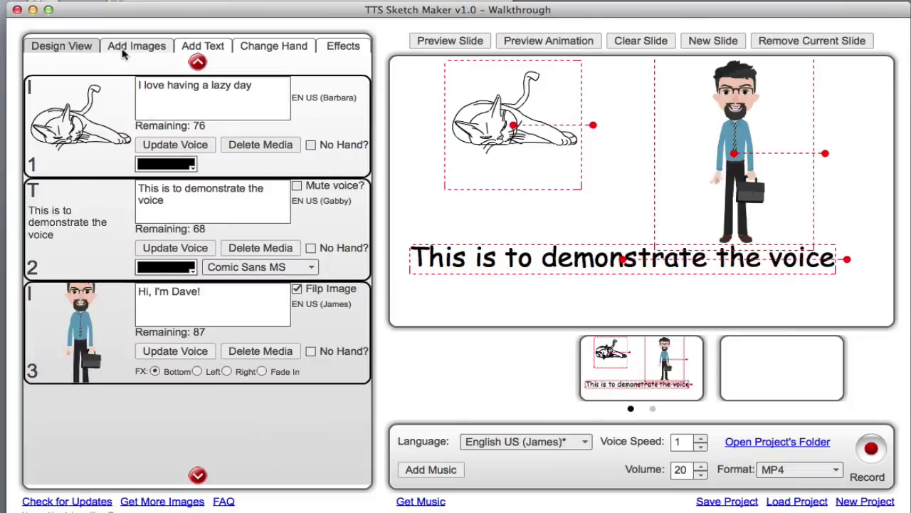
left_click(147, 46)
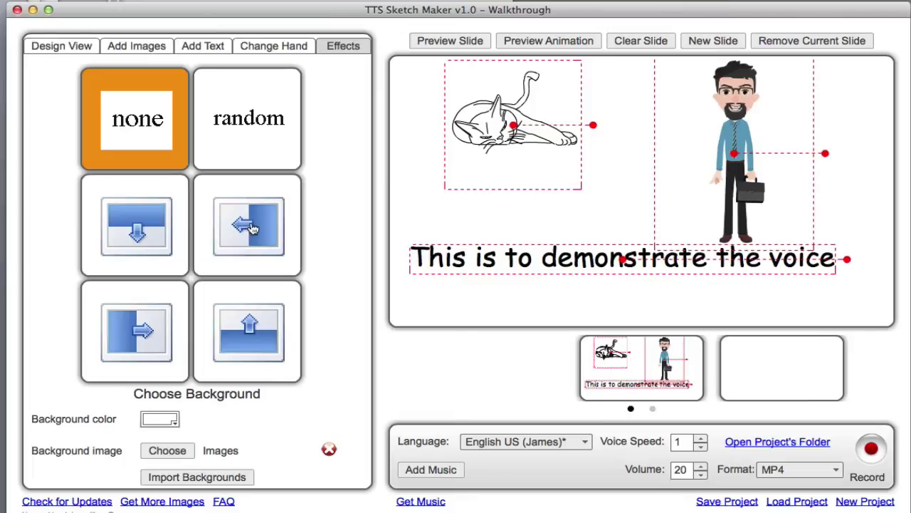
Set the first slide's background color to dark orange and the empty second slide's background color to pinkish red
left_click(158, 422)
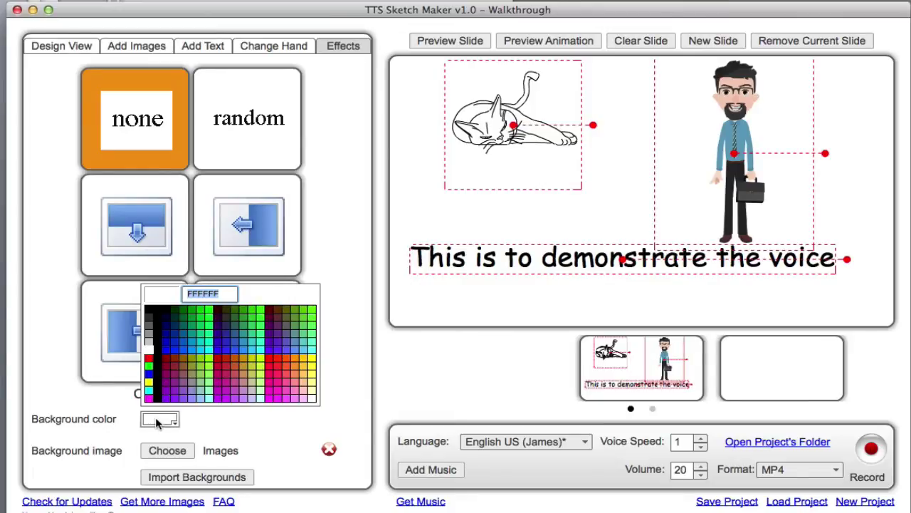
left_click(236, 361)
left_click(654, 411)
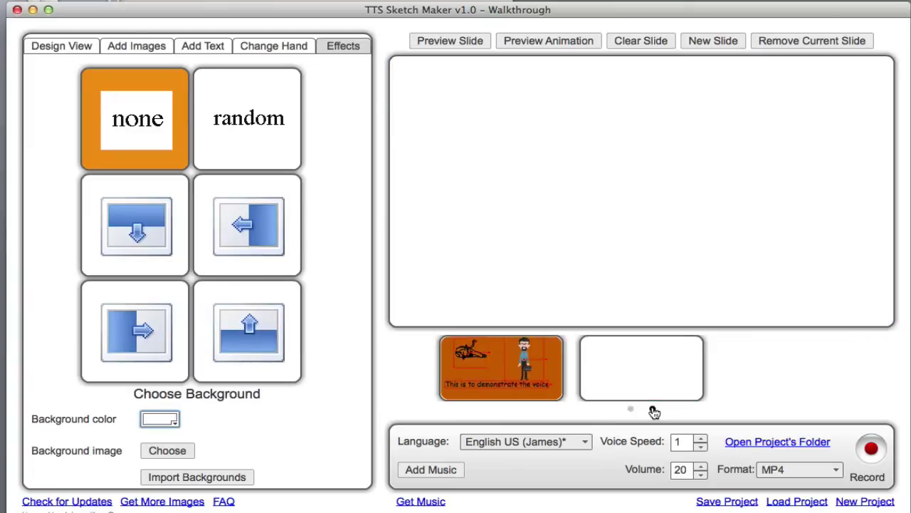
left_click(161, 420)
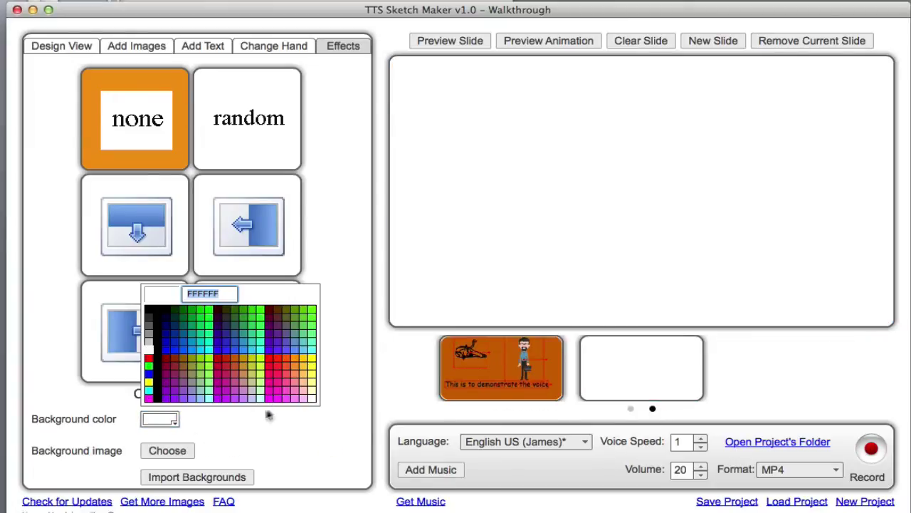
left_click(281, 379)
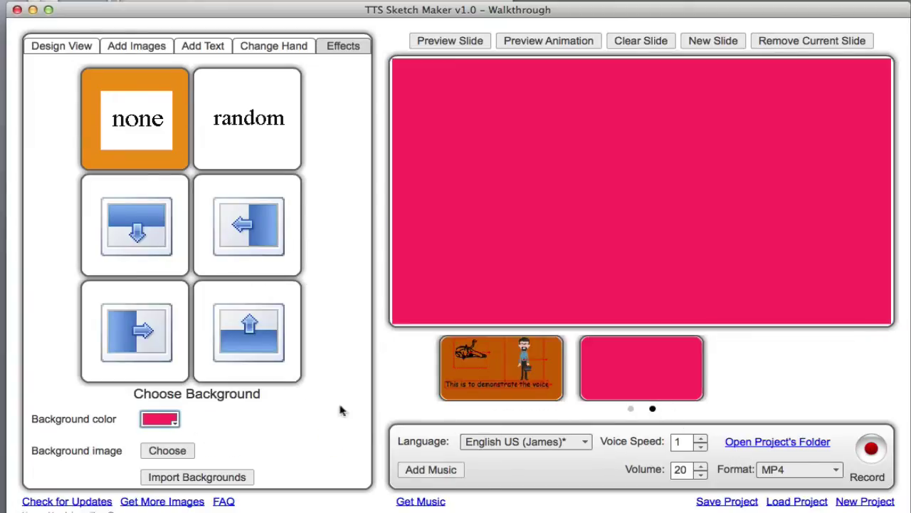
Choose the pink watercolor background image for the second slide and check the output video format options
left_click(163, 452)
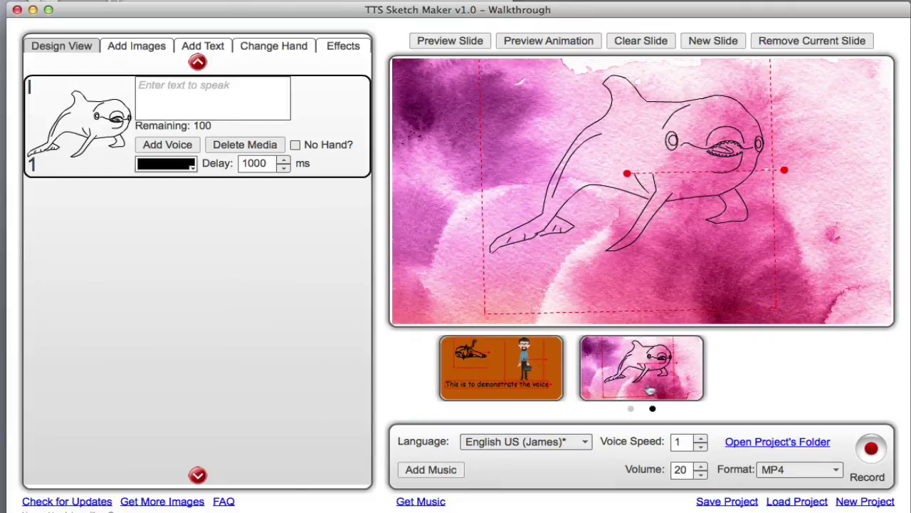
left_click(835, 471)
left_click(836, 471)
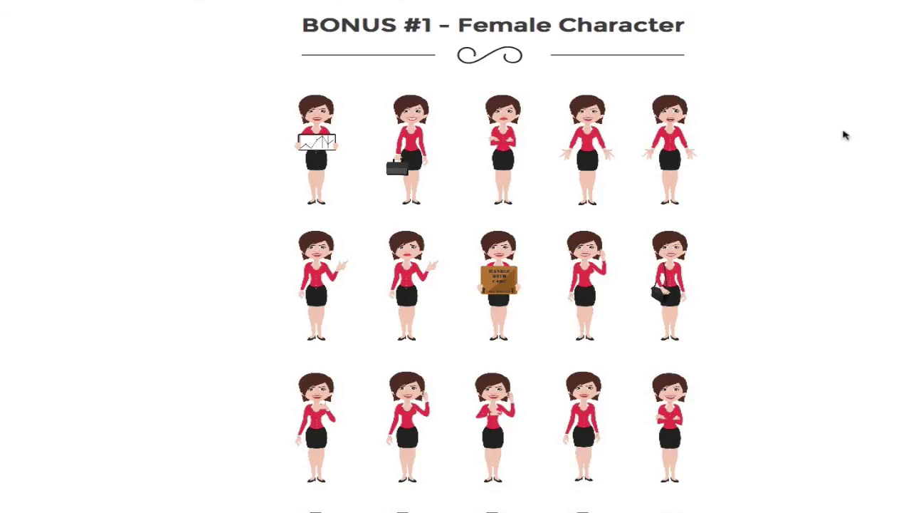
Examine the poses offered in the bonus female and male character collections
scroll(676, 162, "down", 1)
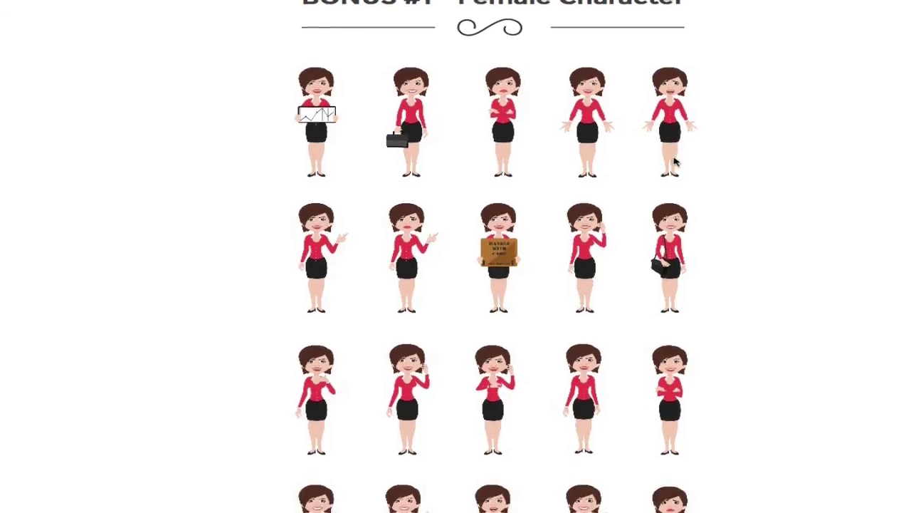
scroll(676, 163, "down", 5)
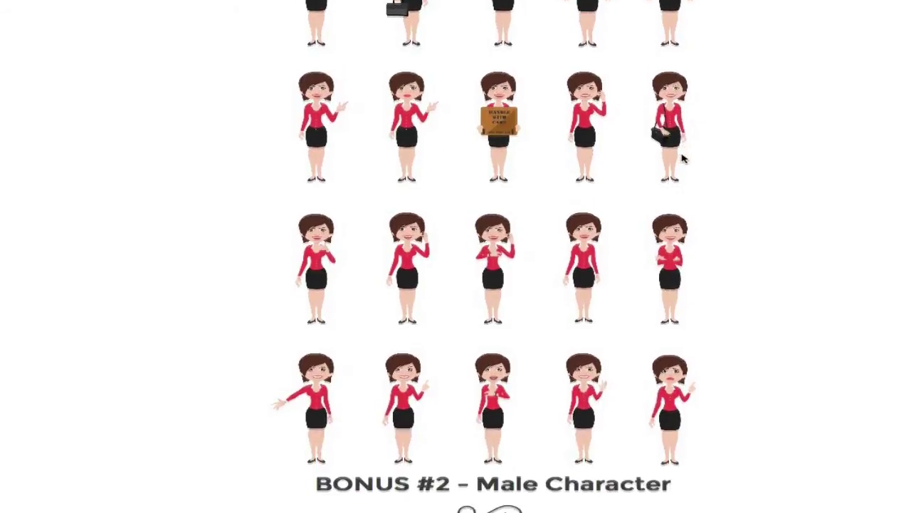
scroll(685, 158, "down", 5)
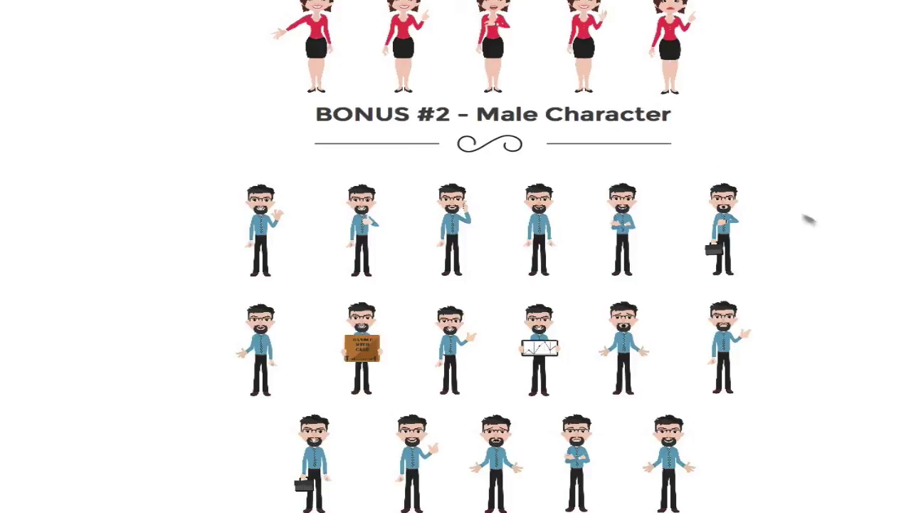
scroll(838, 222, "up", 3)
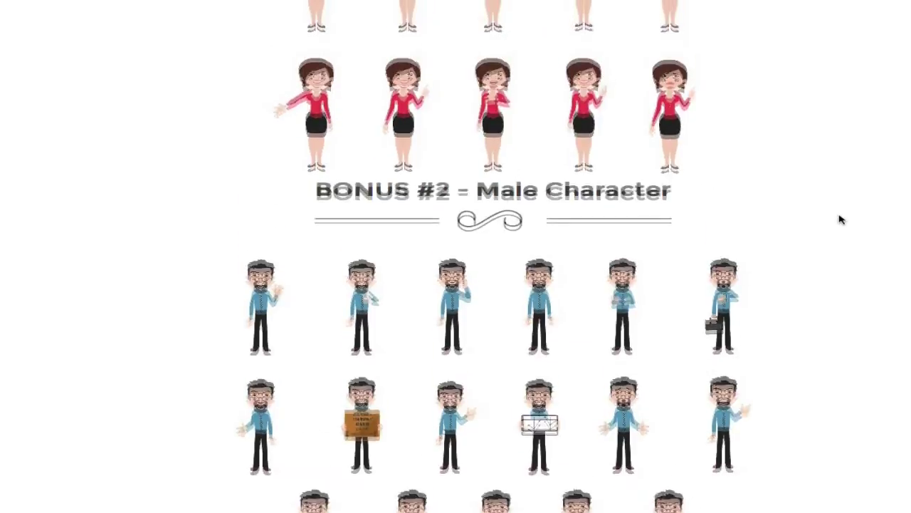
scroll(838, 222, "up", 5)
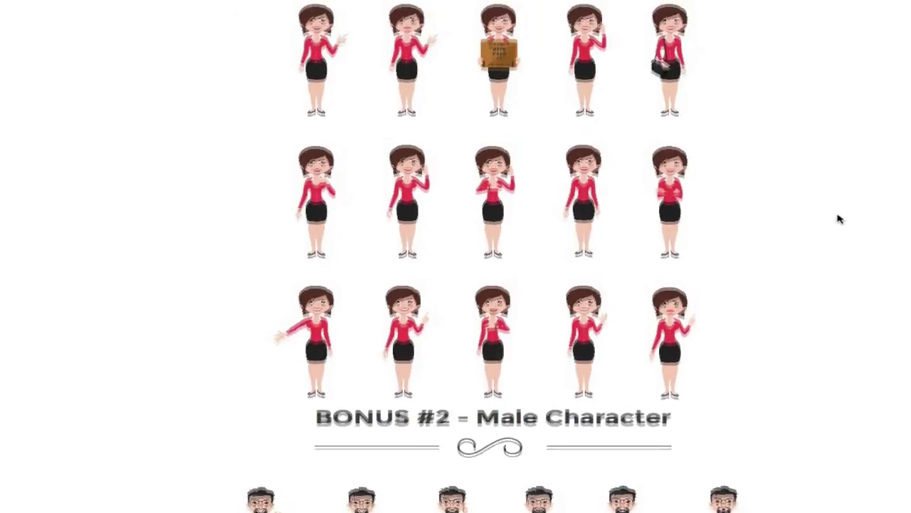
scroll(838, 222, "up", 1)
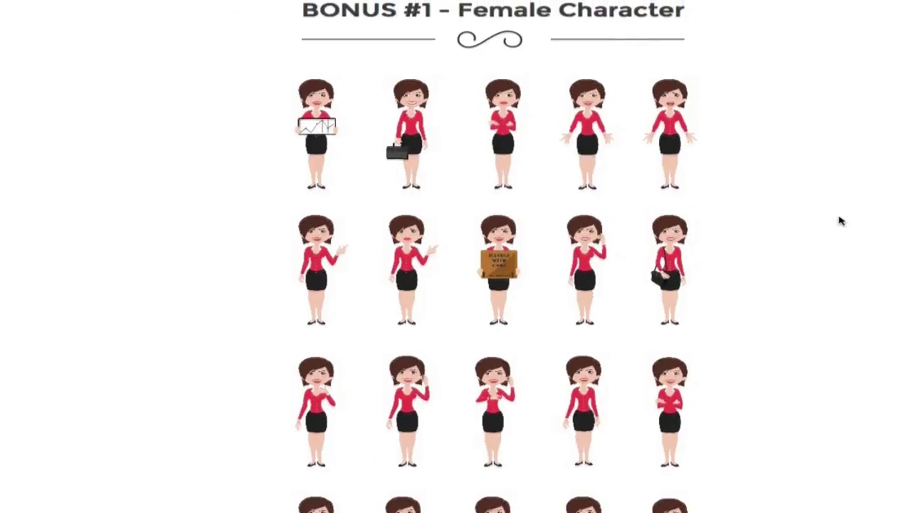